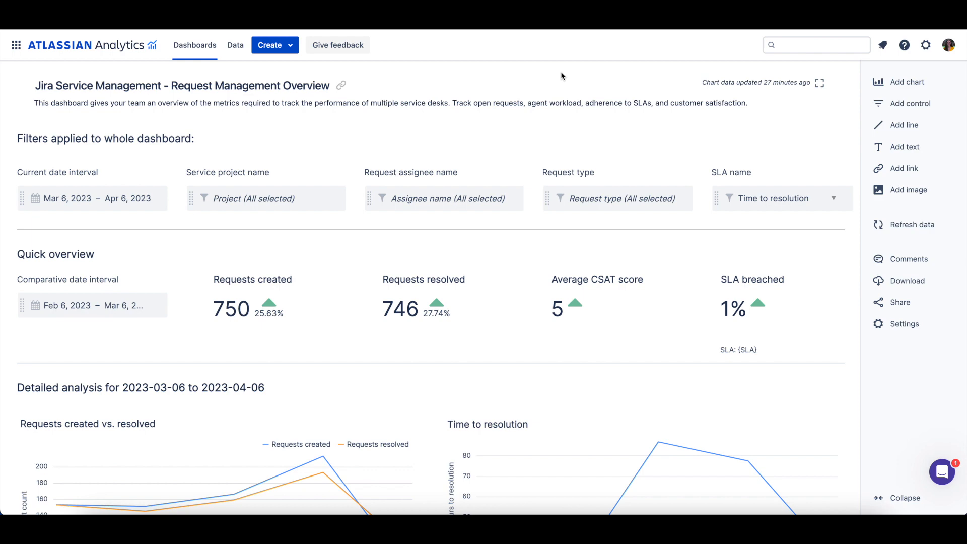
Start a new custom chart in the chart editor using All Atlassian data as the data source.
{"action": "left_click", "coordinate": [285, 46]}
{"action": "left_click", "coordinate": [305, 75]}
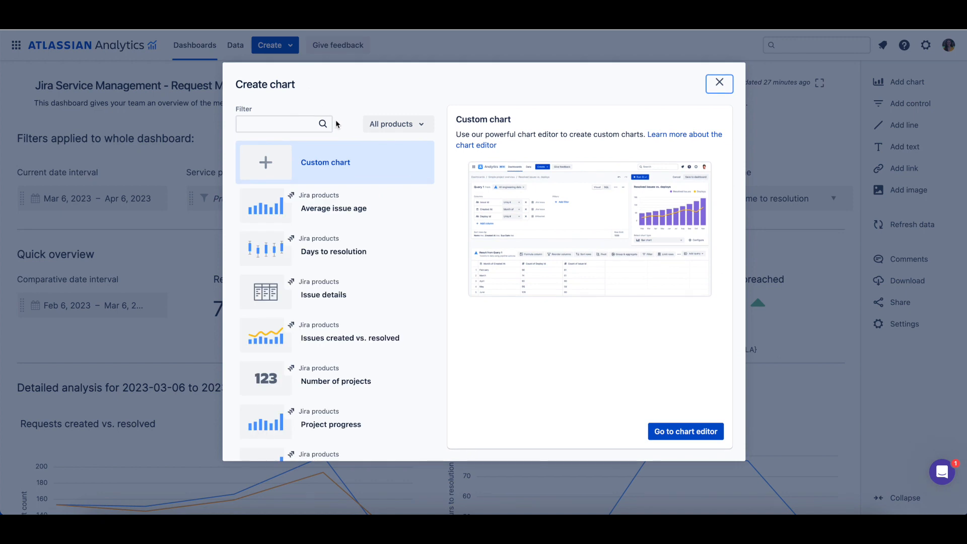
{"action": "left_click", "coordinate": [691, 429]}
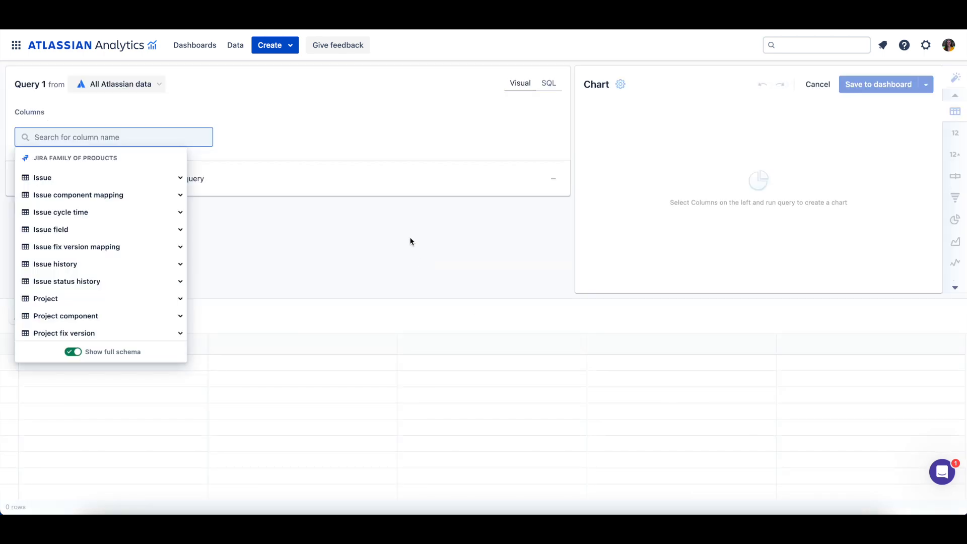
{"action": "left_click", "coordinate": [410, 242]}
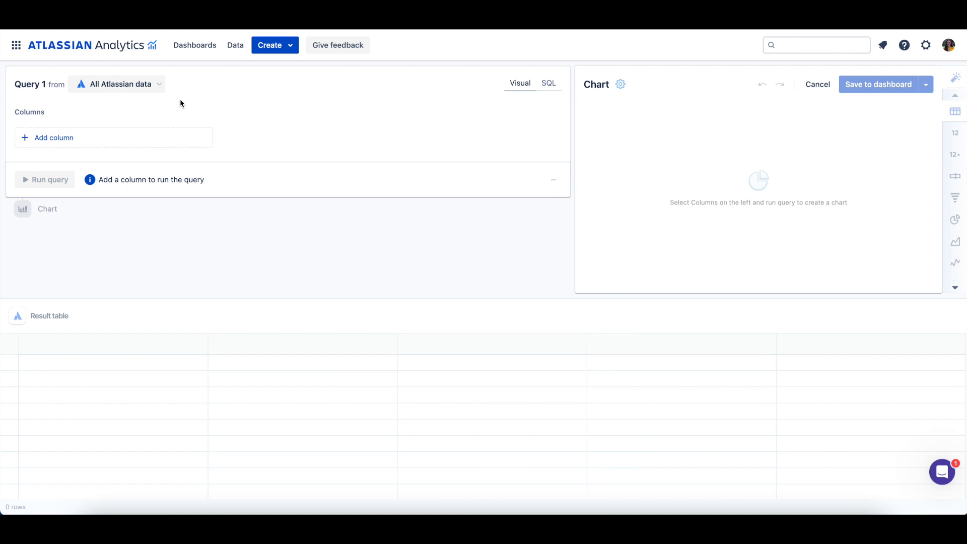
{"action": "left_click", "coordinate": [161, 85]}
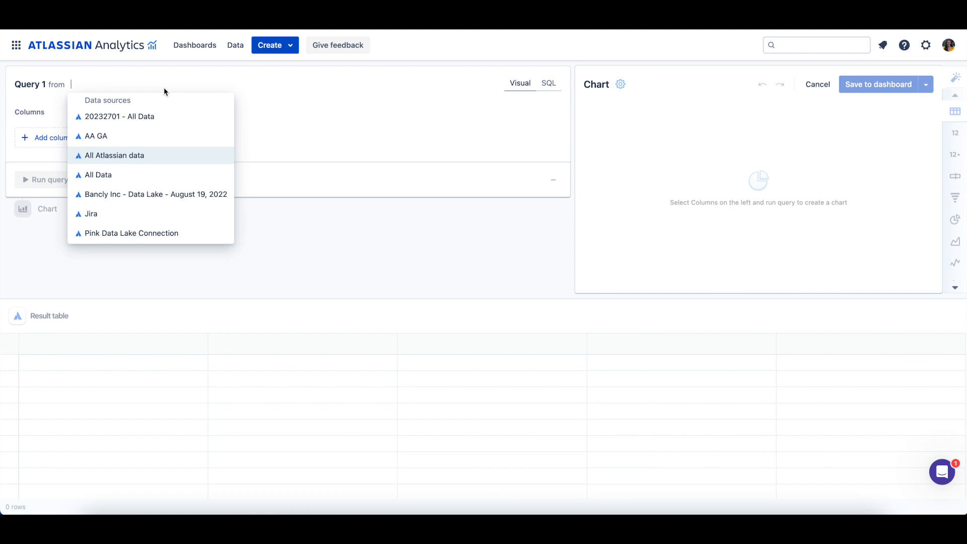
{"action": "left_click", "coordinate": [181, 166]}
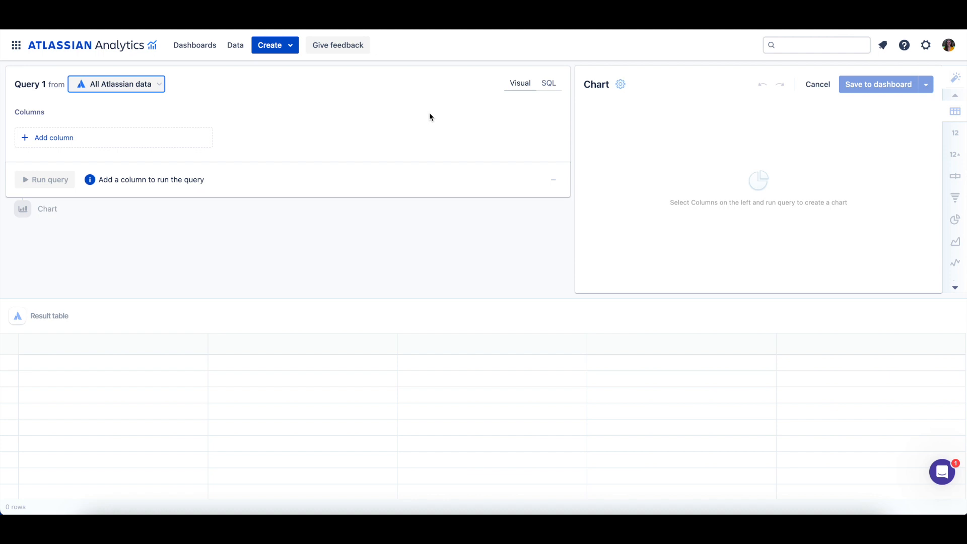
Browse the Issue table's columns in the column picker with the full schema shown.
{"action": "left_click", "coordinate": [71, 138]}
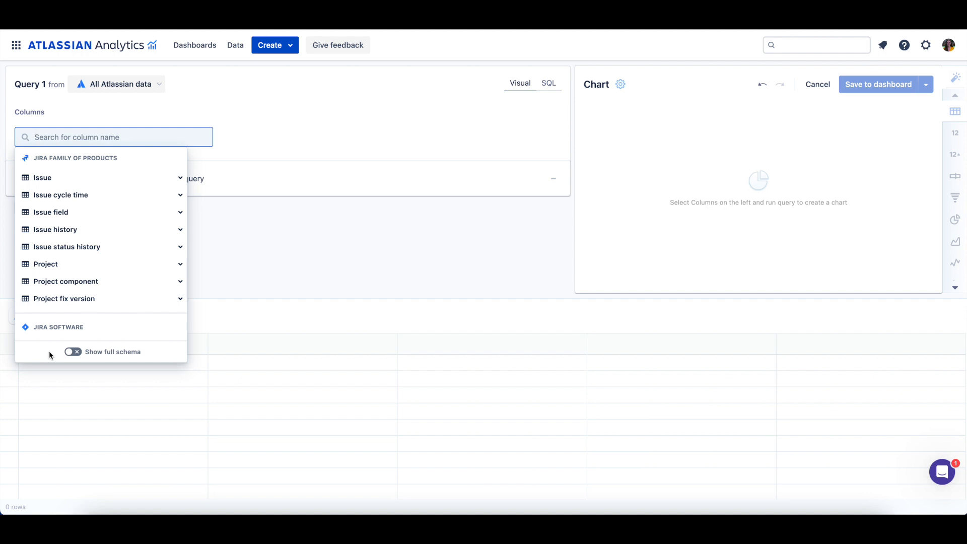
{"action": "left_click", "coordinate": [73, 351]}
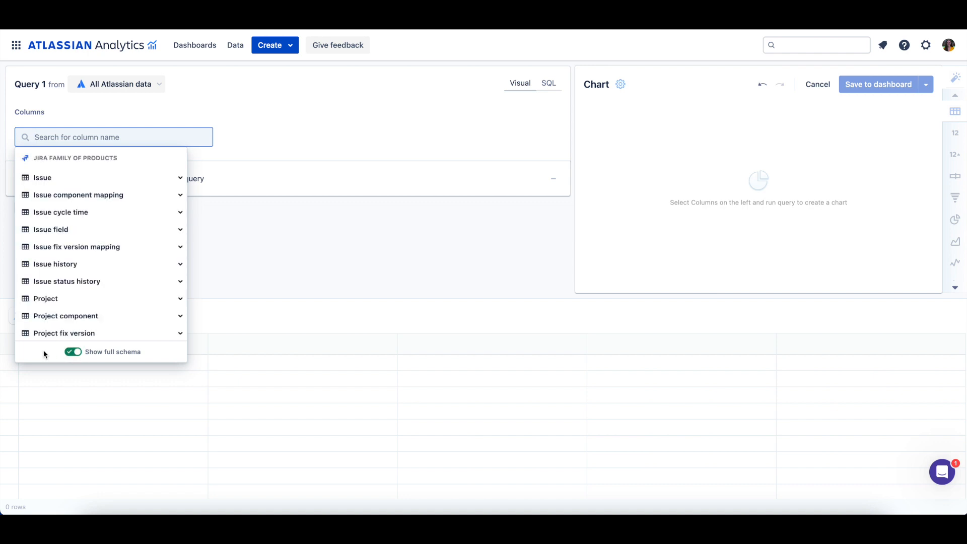
{"action": "left_click", "coordinate": [126, 180]}
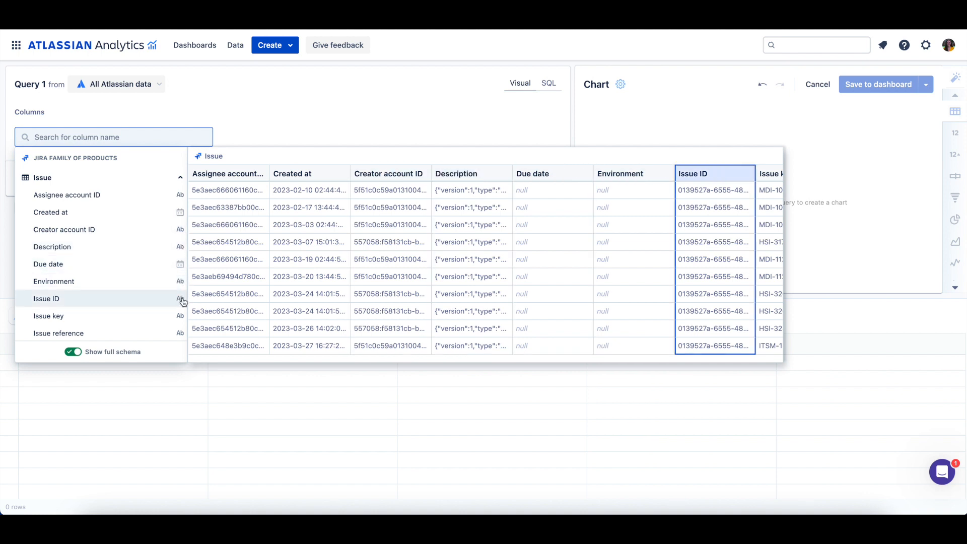
{"action": "left_click", "coordinate": [374, 134]}
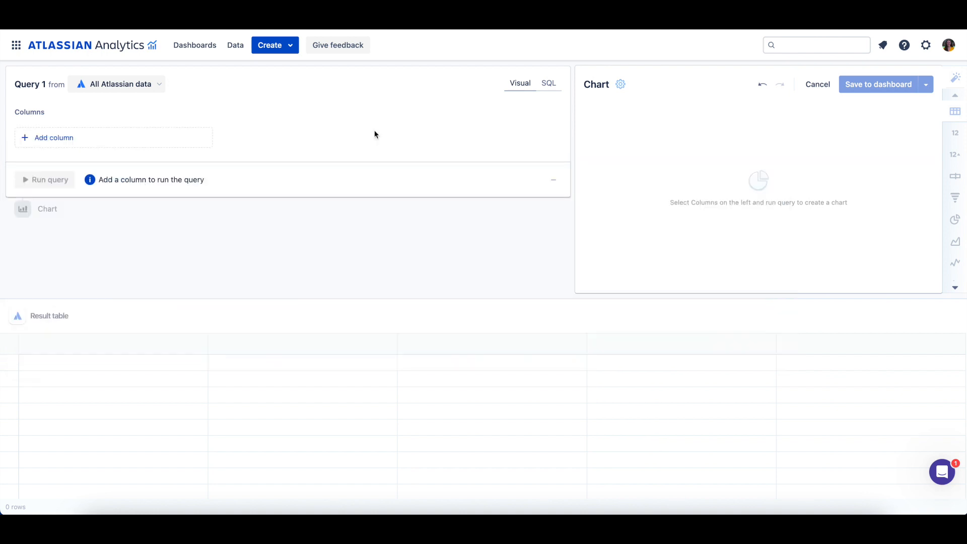
Switch the new query to SQL mode, then cancel the new chart.
{"action": "left_click", "coordinate": [549, 88]}
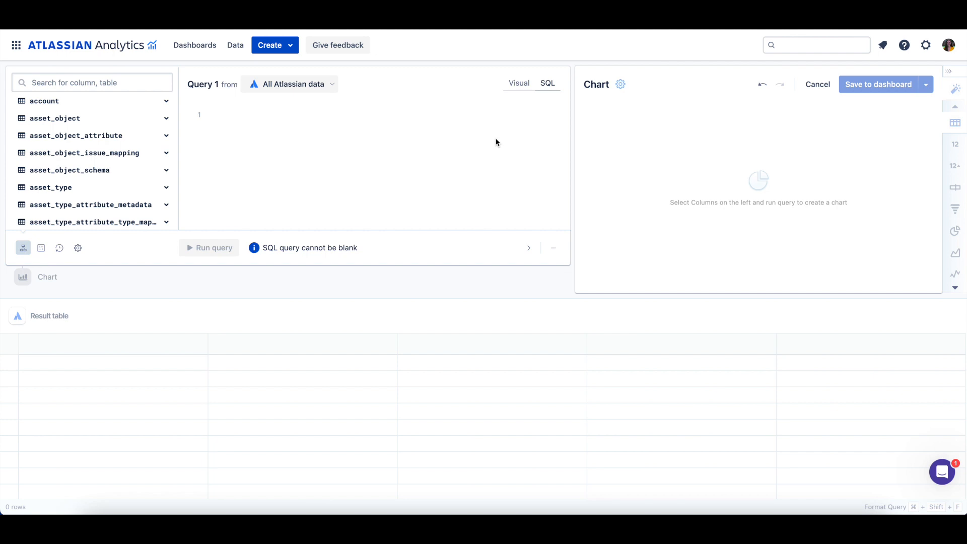
{"action": "left_click", "coordinate": [818, 85]}
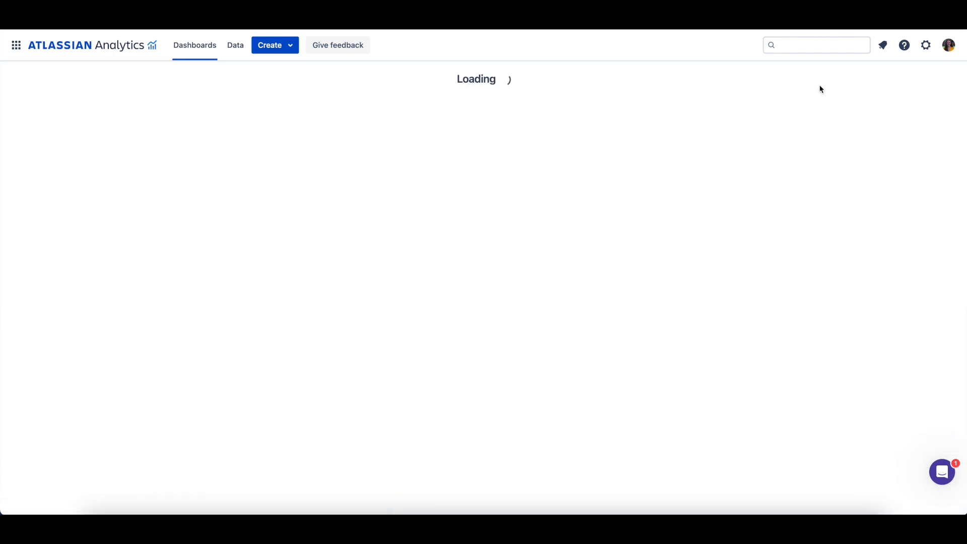
Open the Open requests by type chart for editing and edit its query step.
{"action": "scroll", "coordinate": [406, 221], "scroll_direction": "down", "scroll_amount": 8}
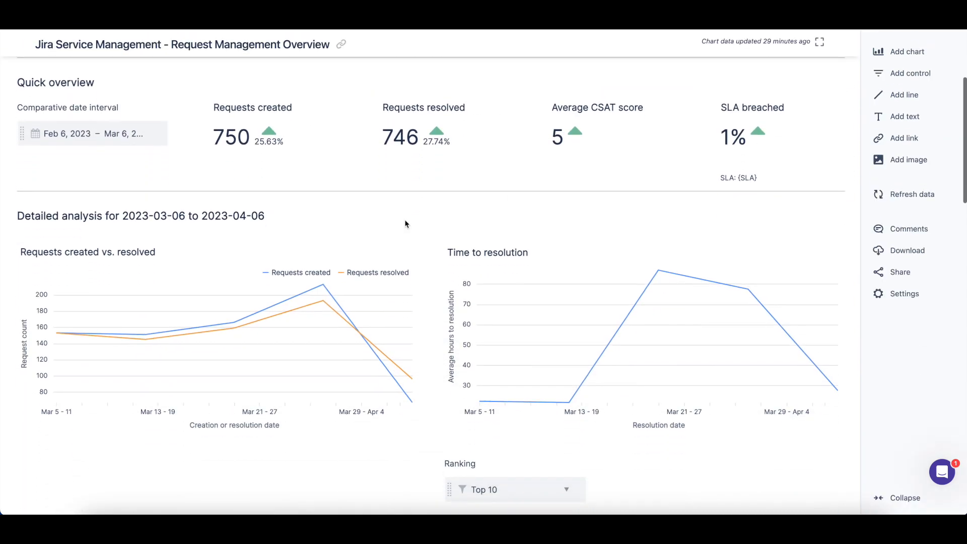
{"action": "scroll", "coordinate": [406, 223], "scroll_direction": "down", "scroll_amount": 3}
{"action": "left_click", "coordinate": [417, 209]}
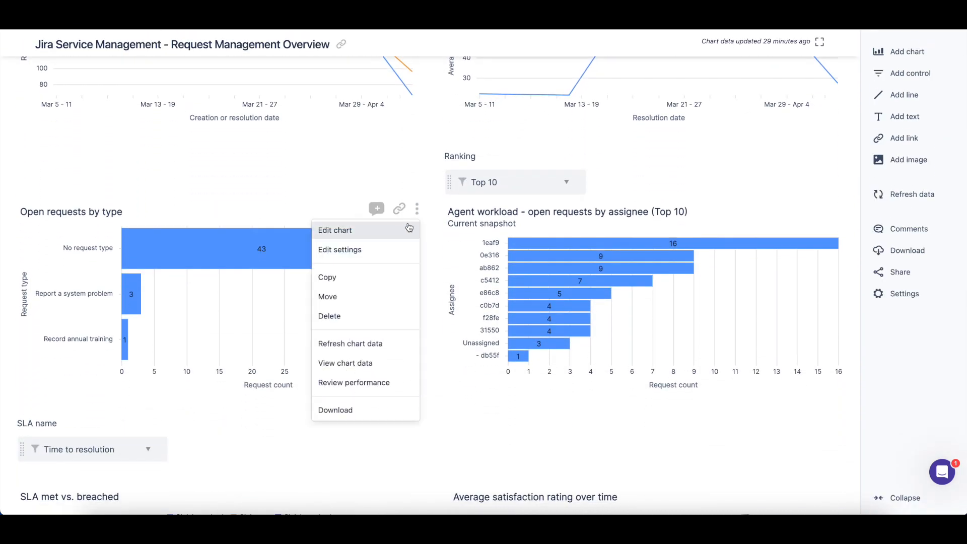
{"action": "left_click", "coordinate": [399, 231]}
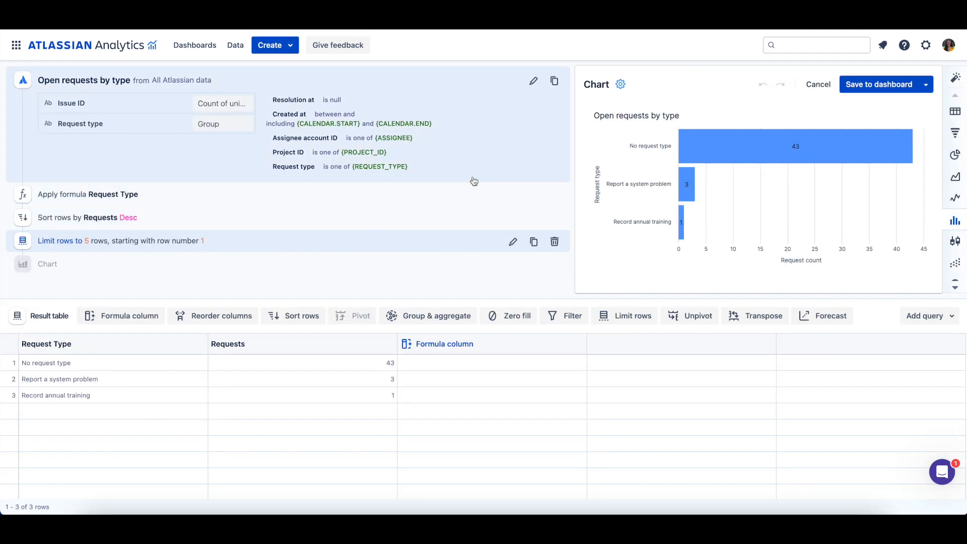
{"action": "left_click", "coordinate": [534, 83]}
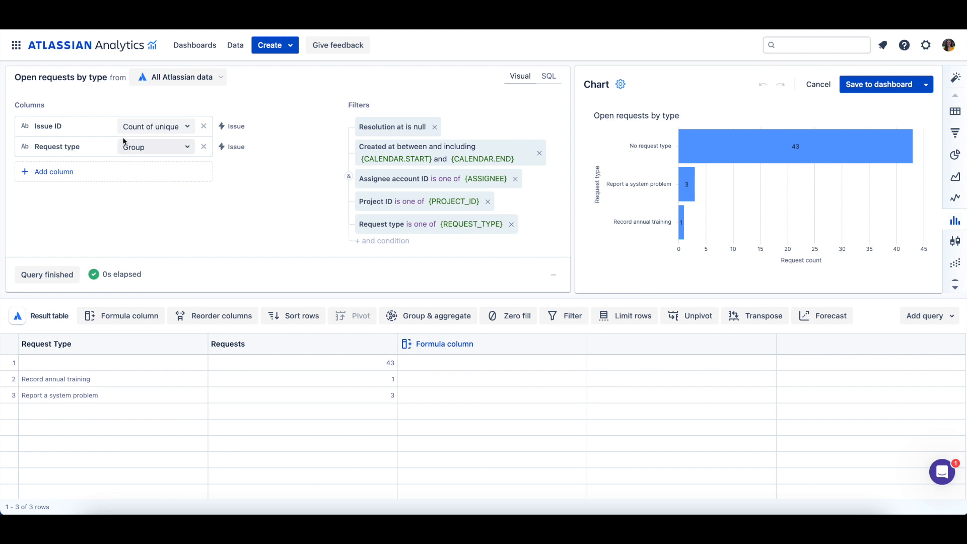
Move Request type above Issue ID in the columns and set the sort to Request Type descending.
{"action": "left_click_drag", "start_coordinate": [84, 126], "coordinate": [84, 151]}
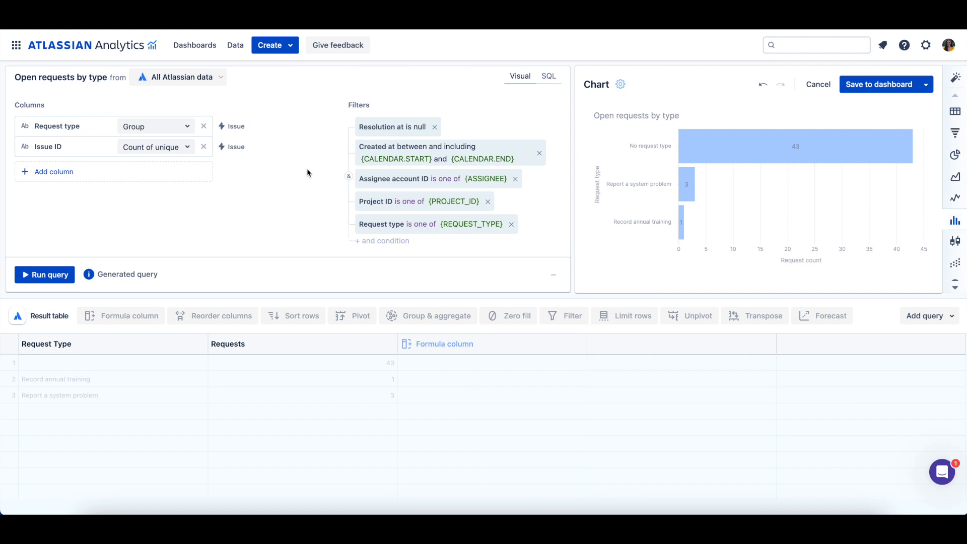
{"action": "scroll", "coordinate": [307, 174], "scroll_direction": "down", "scroll_amount": 2}
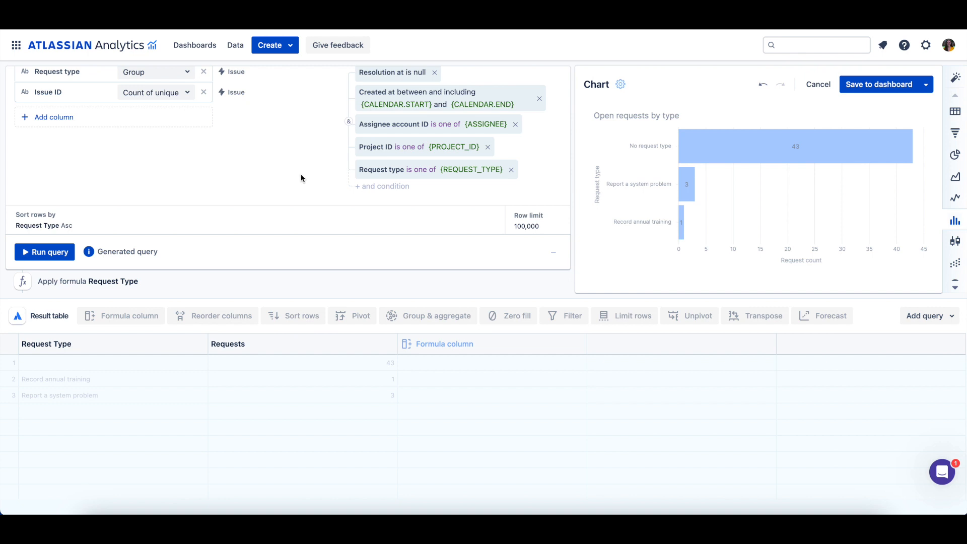
{"action": "left_click", "coordinate": [140, 227]}
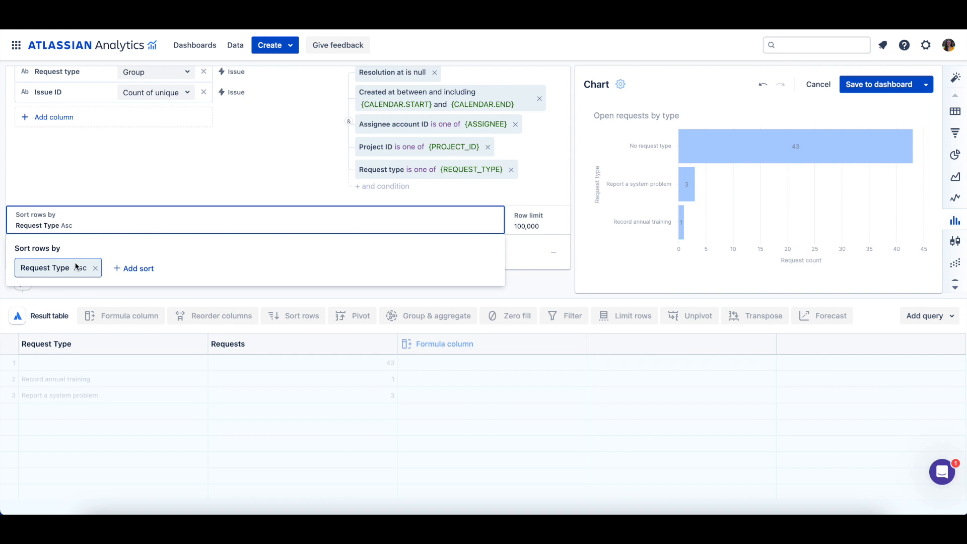
{"action": "left_click", "coordinate": [78, 267]}
{"action": "left_click", "coordinate": [95, 320]}
{"action": "left_click", "coordinate": [261, 156]}
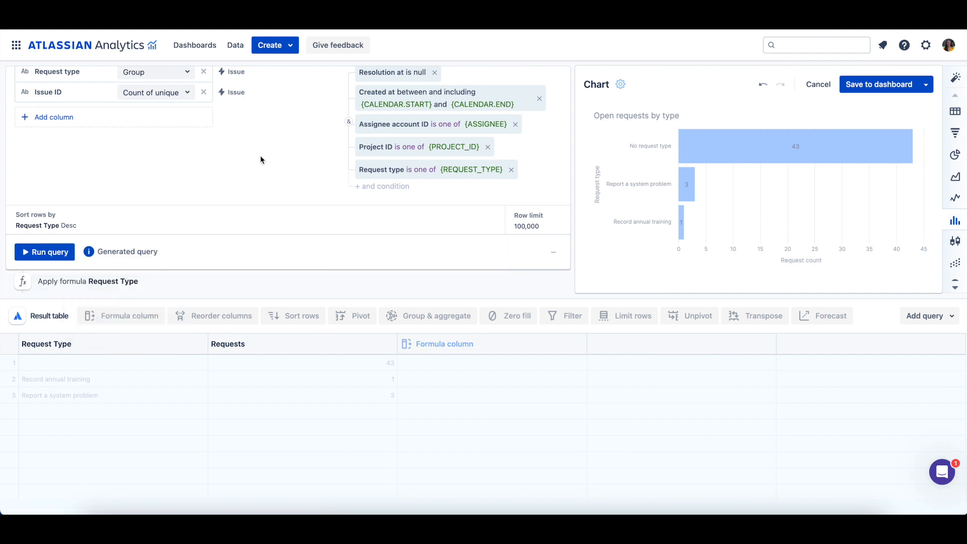
Set the query's row limit to 10000.
{"action": "left_click", "coordinate": [527, 227]}
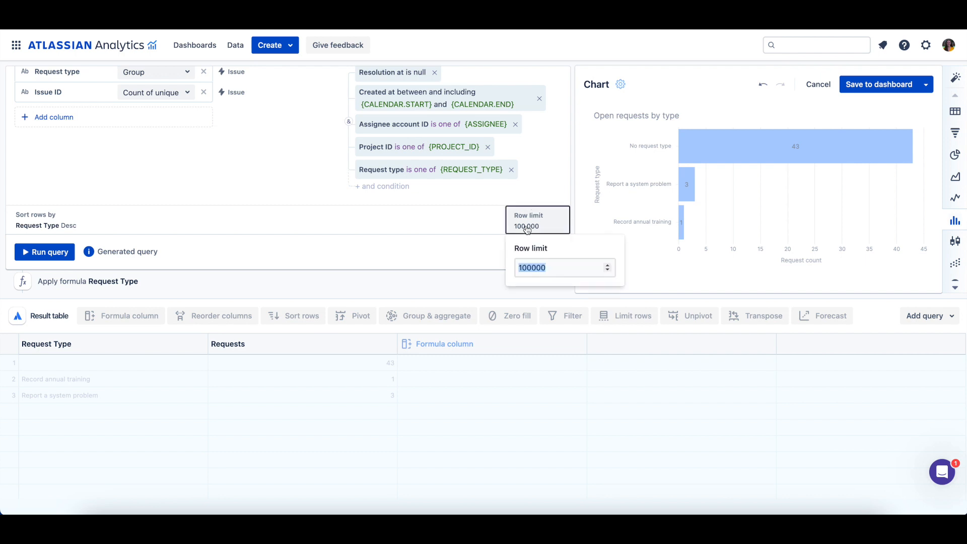
{"action": "left_click", "coordinate": [565, 268]}
{"action": "key", "text": "BackSpace"}
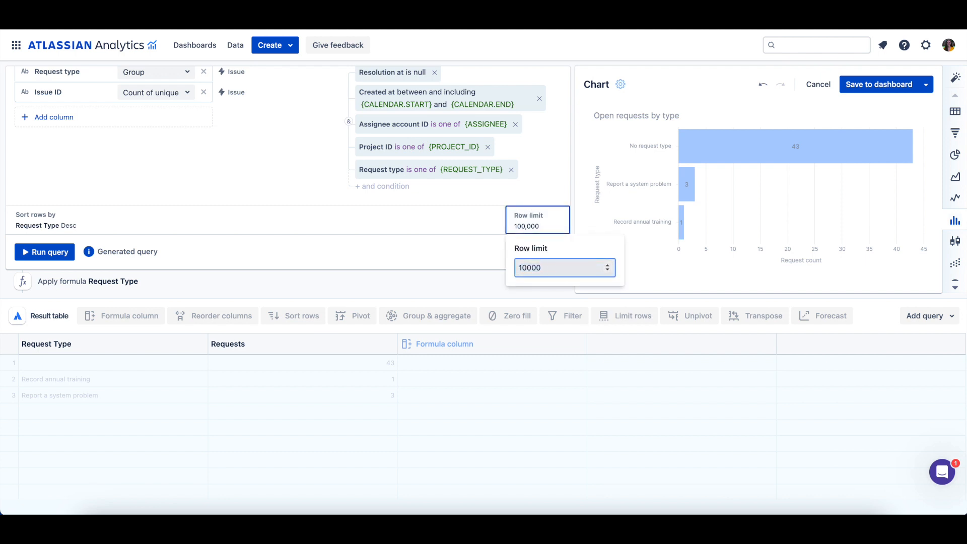
{"action": "left_click", "coordinate": [330, 193]}
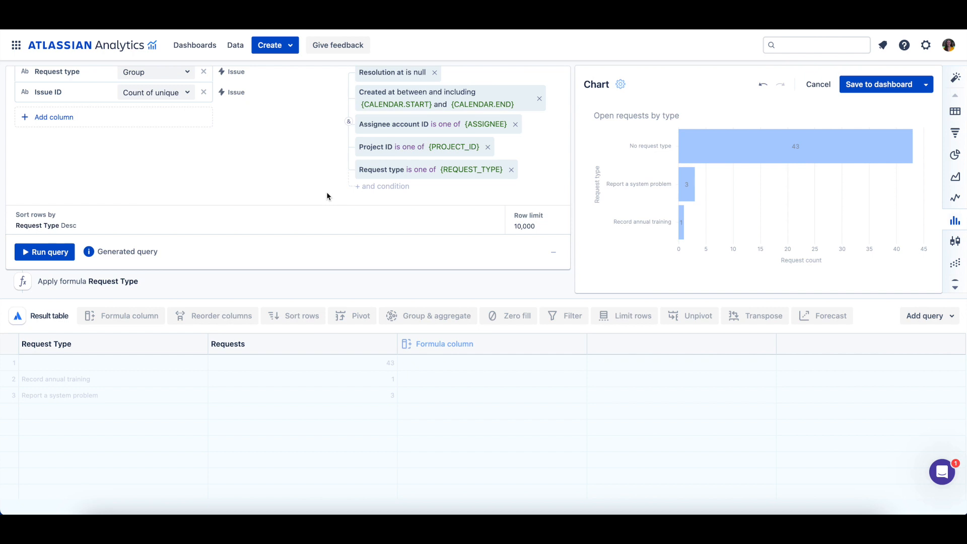
Review the generated SQL and run the query.
{"action": "left_click", "coordinate": [122, 259]}
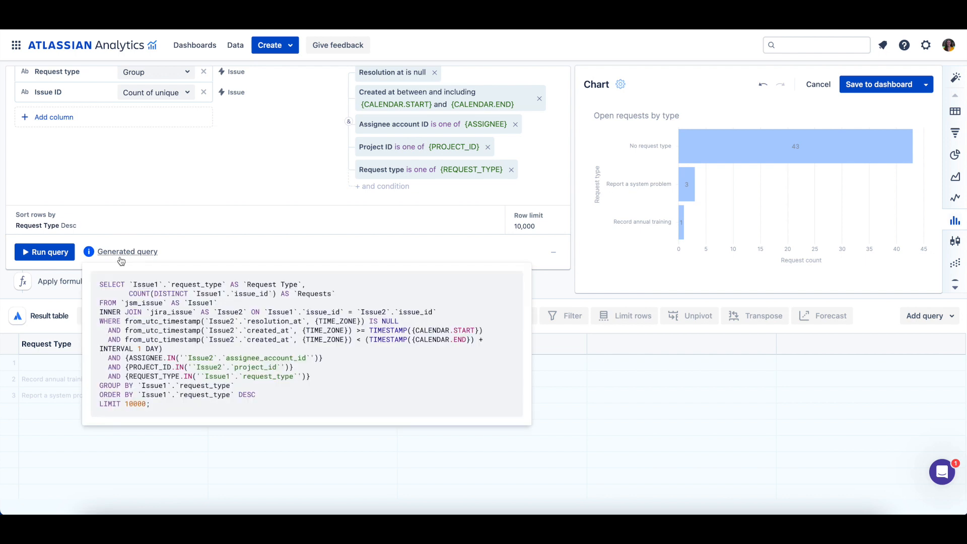
{"action": "left_click", "coordinate": [68, 252]}
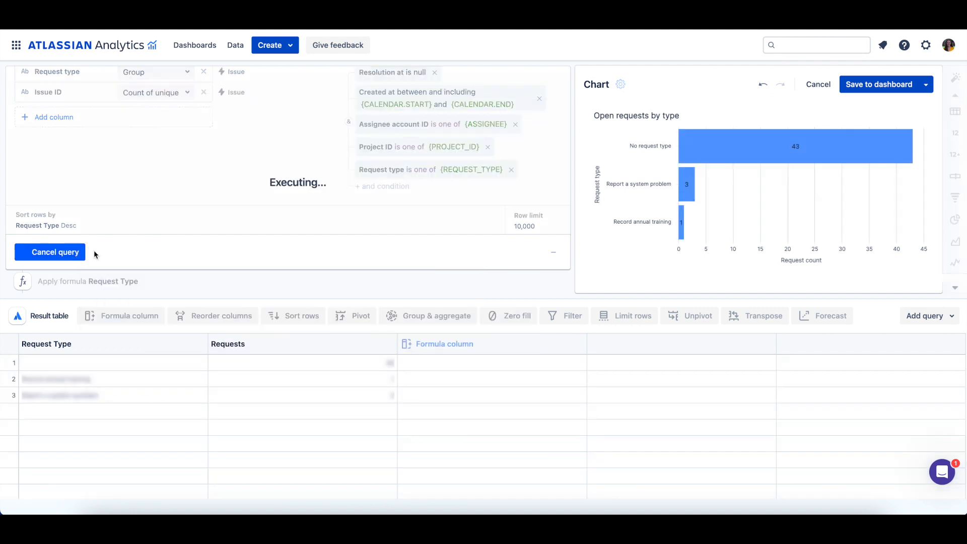
{"action": "scroll", "coordinate": [235, 246], "scroll_direction": "down", "scroll_amount": 2}
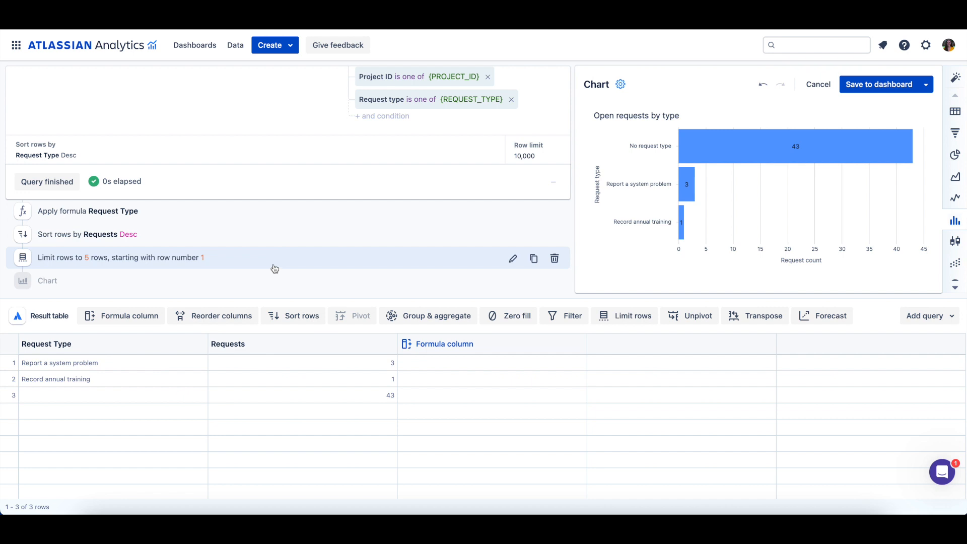
Inspect the result table at the formula, sort and limit rows steps of the pipeline.
{"action": "left_click", "coordinate": [227, 219]}
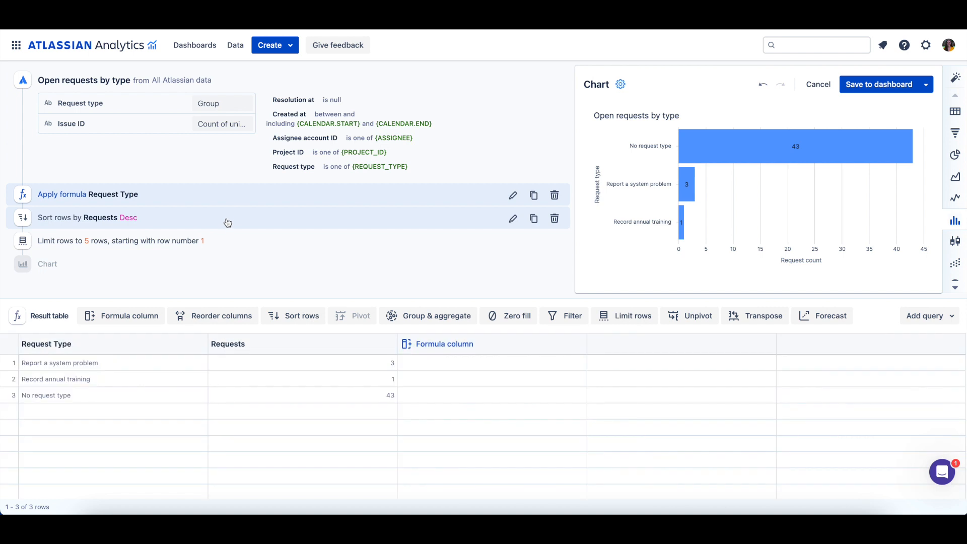
{"action": "left_click", "coordinate": [224, 222]}
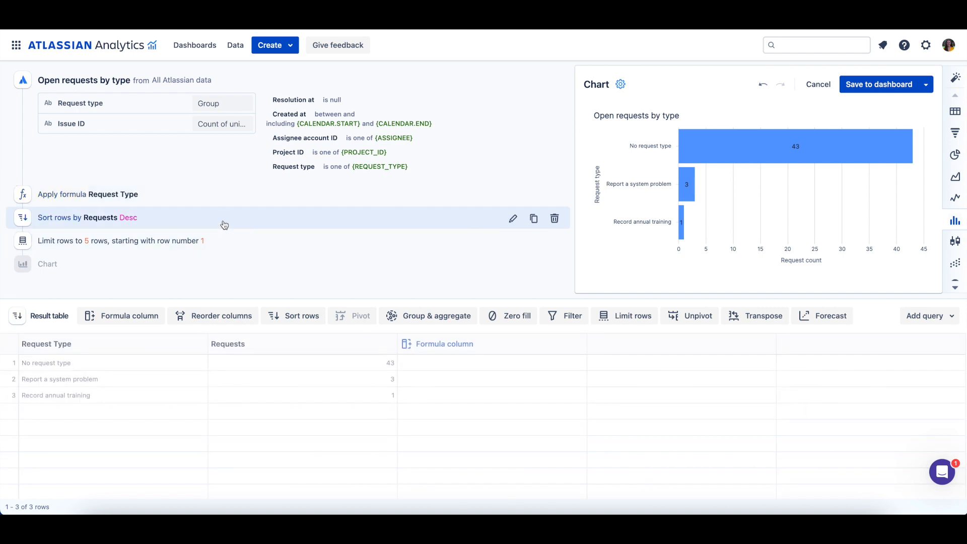
{"action": "left_click", "coordinate": [269, 244]}
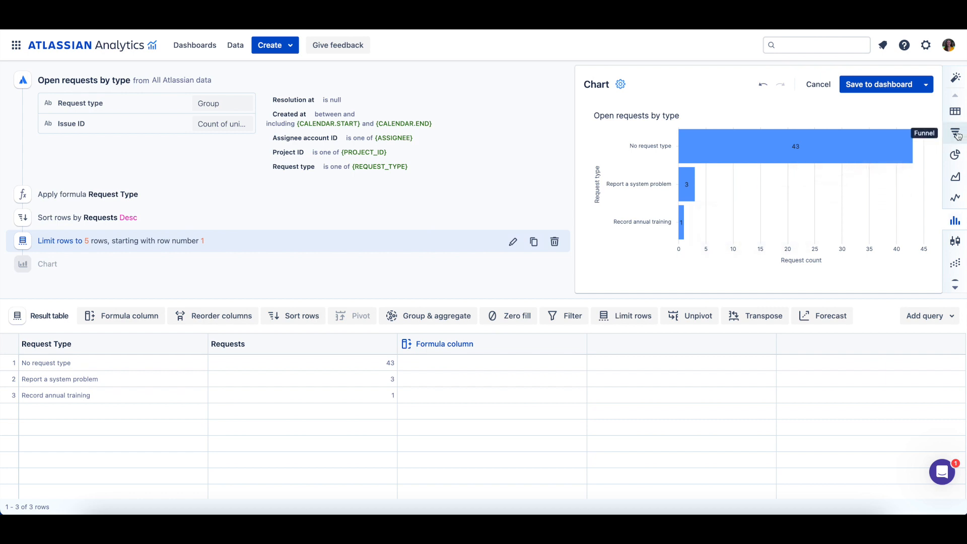
Try the table and pie visualizations, then switch the chart to a bar chart.
{"action": "left_click", "coordinate": [957, 113]}
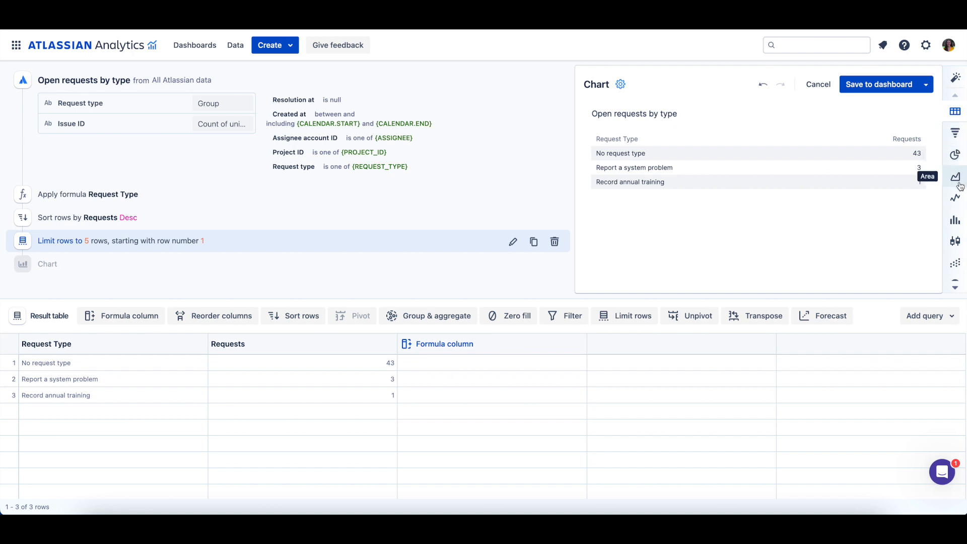
{"action": "left_click", "coordinate": [958, 164]}
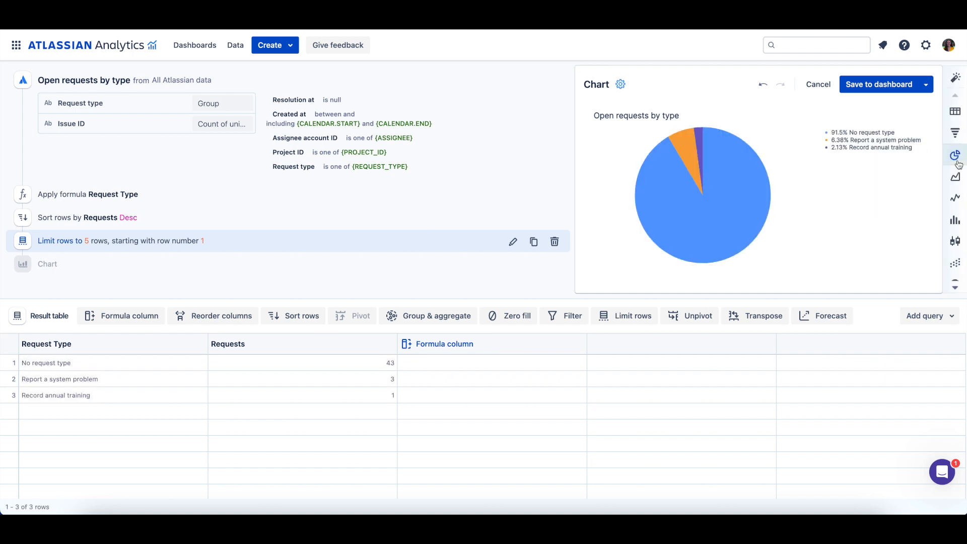
{"action": "left_click", "coordinate": [958, 222]}
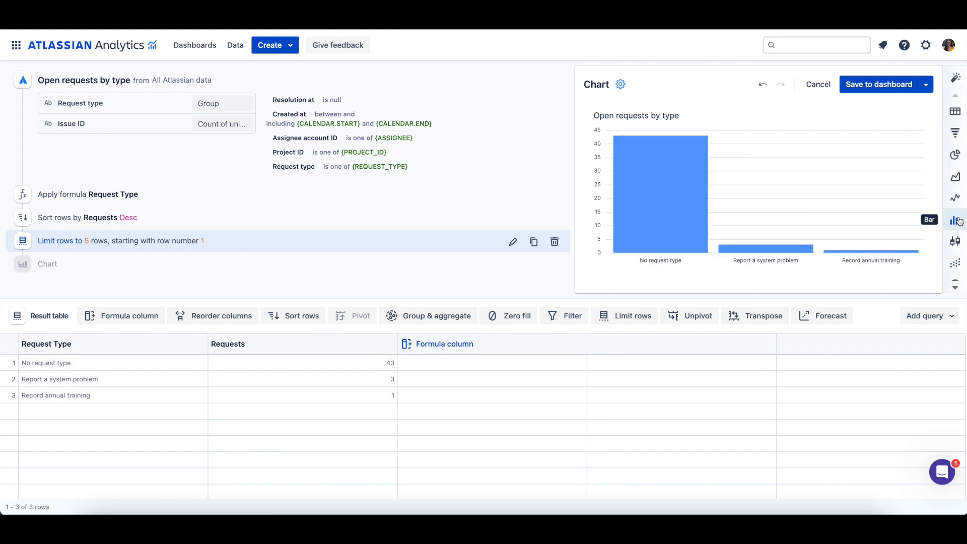